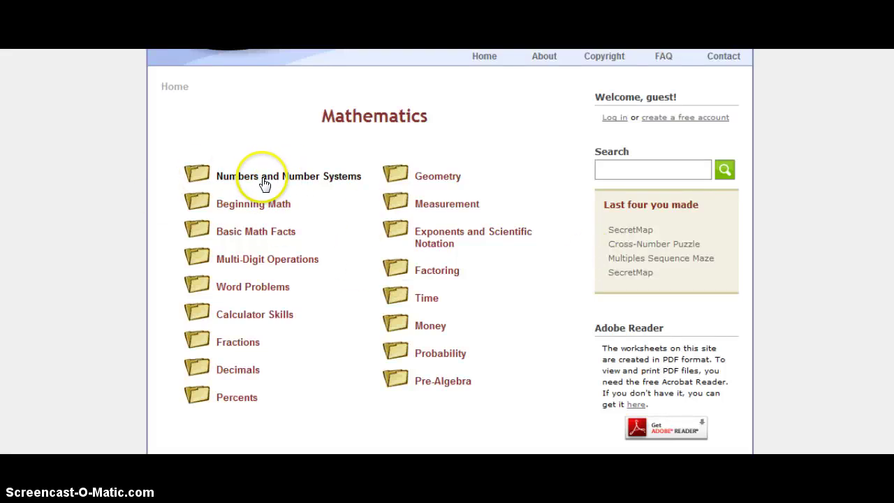
# Step: Open the Number Sequence Maze generator from the Numbers and Number Systems category
pyautogui.click(299, 177)
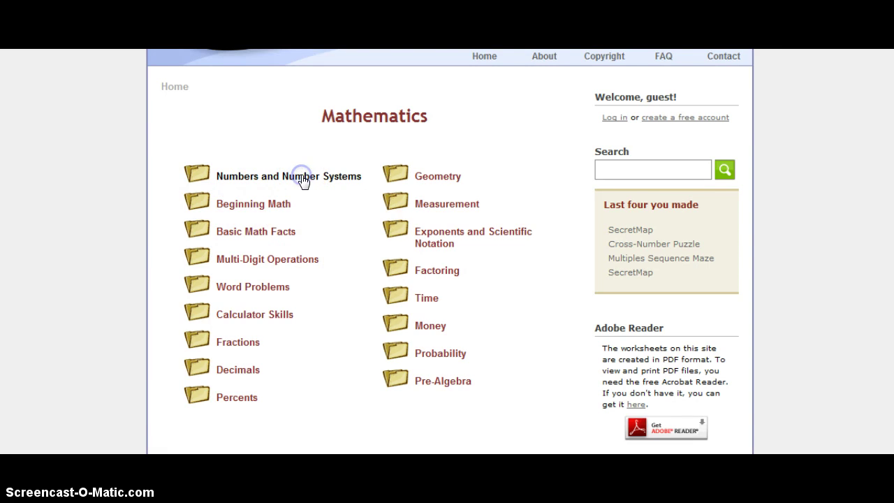
pyautogui.scroll(-3, 116, 274)
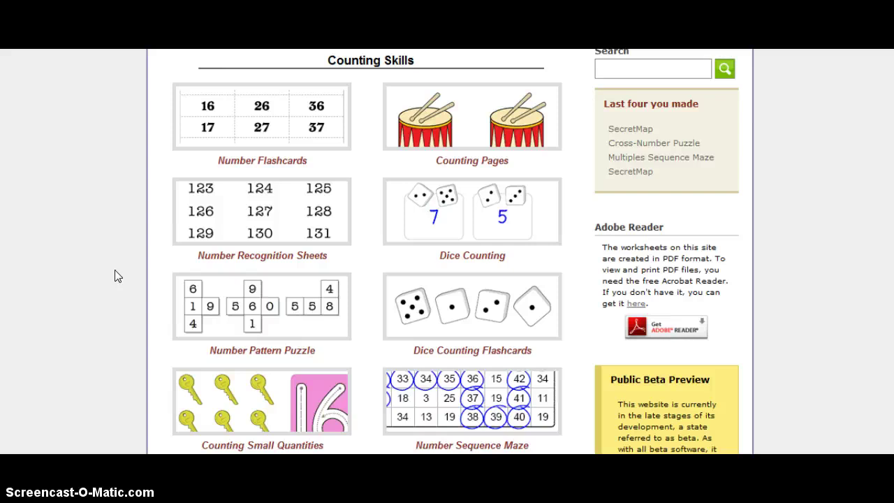
pyautogui.scroll(-2, 115, 271)
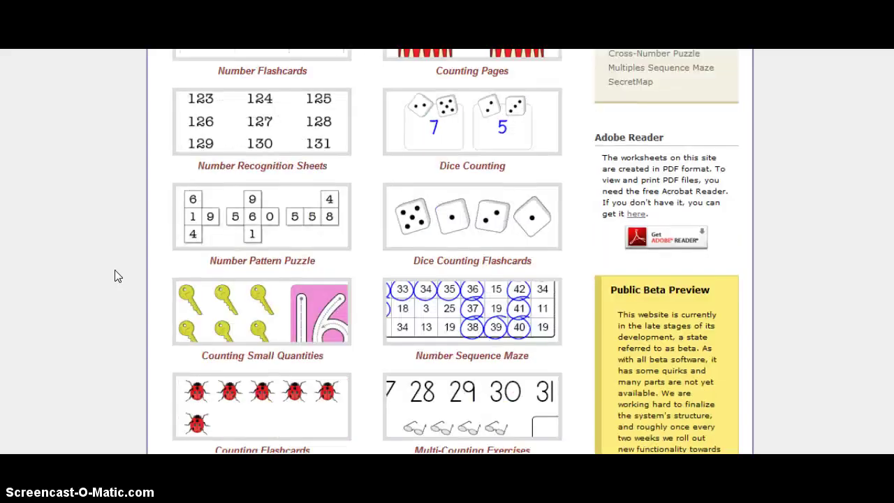
pyautogui.scroll(-4, 115, 275)
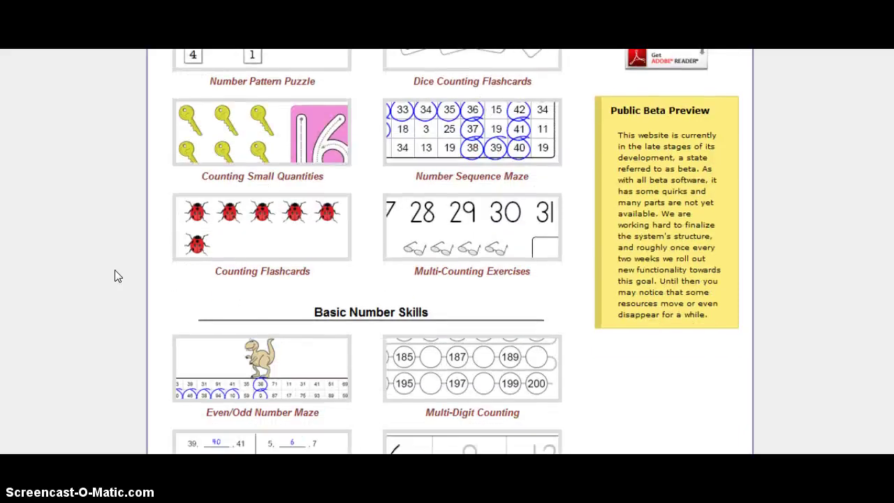
pyautogui.scroll(2, 118, 276)
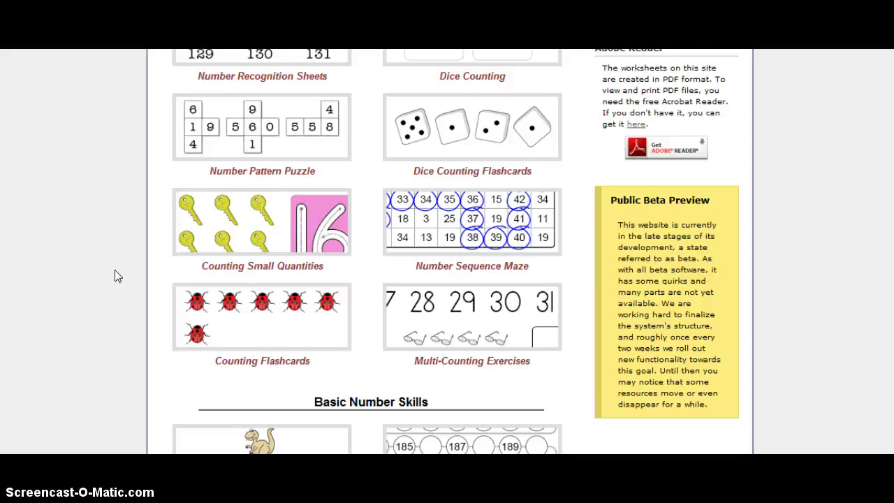
pyautogui.scroll(2, 118, 275)
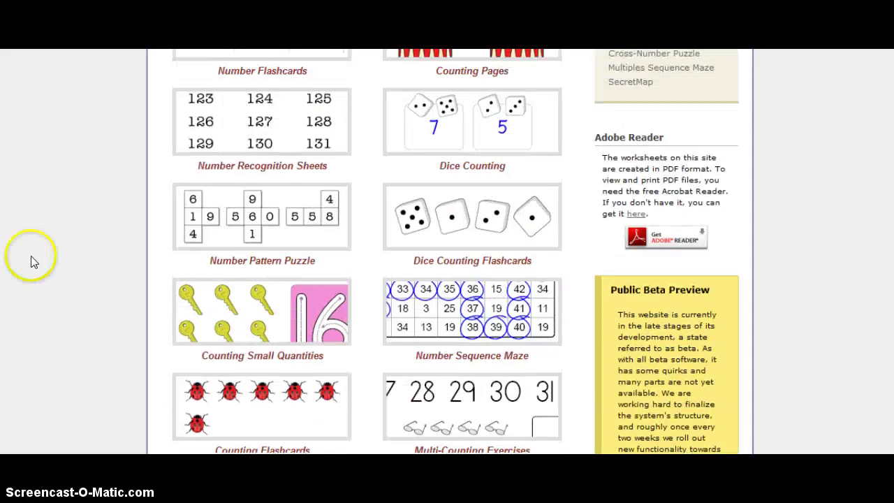
pyautogui.click(486, 313)
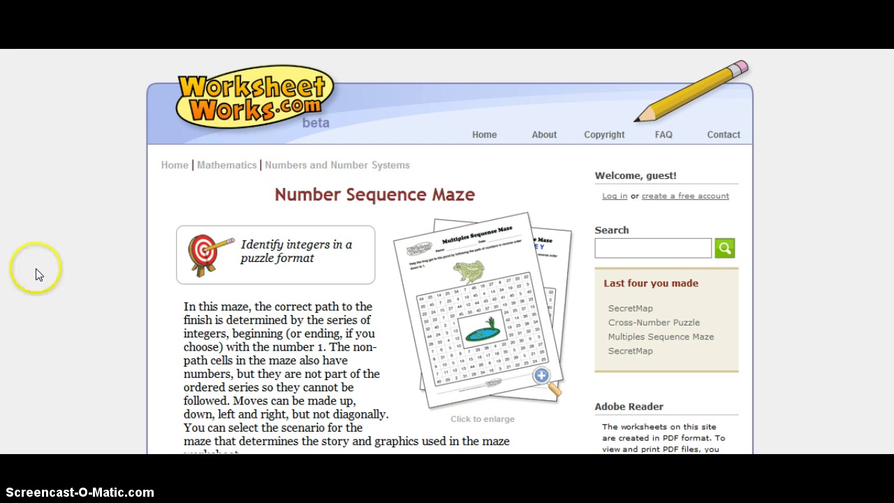
# Step: View the enlarged sample of the maze worksheet and its answer key, and close the preview
pyautogui.click(515, 365)
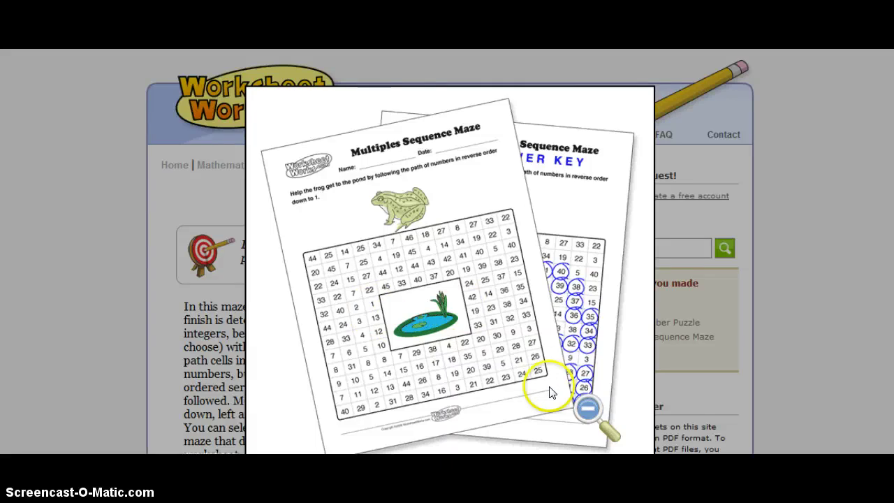
pyautogui.click(585, 409)
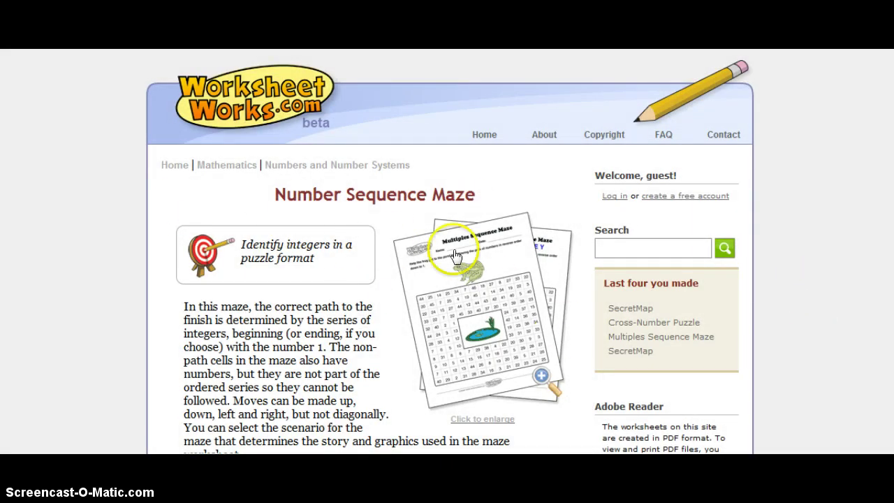
# Step: Set the maze scenario to "Frog looking for a pond" and create the worksheet
pyautogui.scroll(-3, 854, 313)
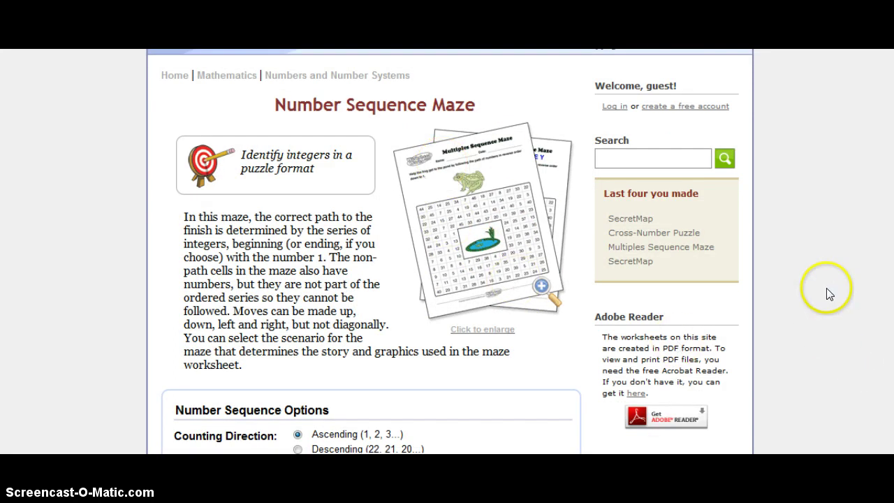
pyautogui.scroll(-3, 828, 292)
pyautogui.scroll(-3, 828, 293)
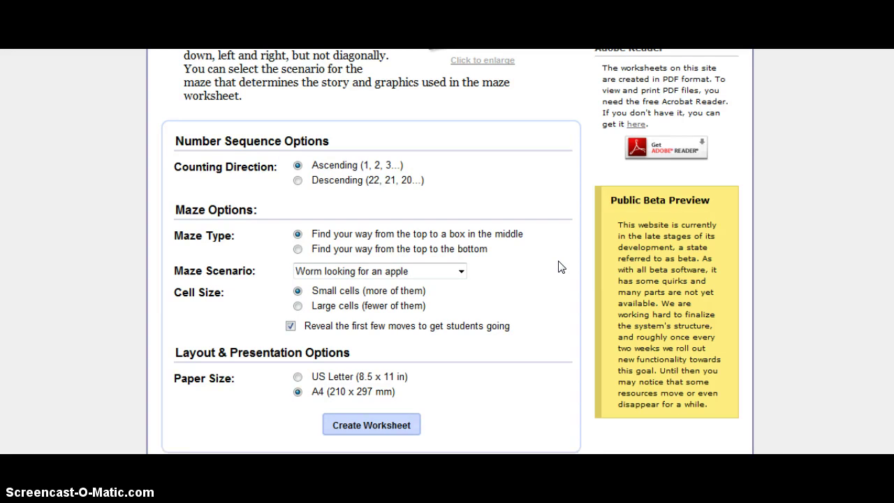
pyautogui.click(462, 273)
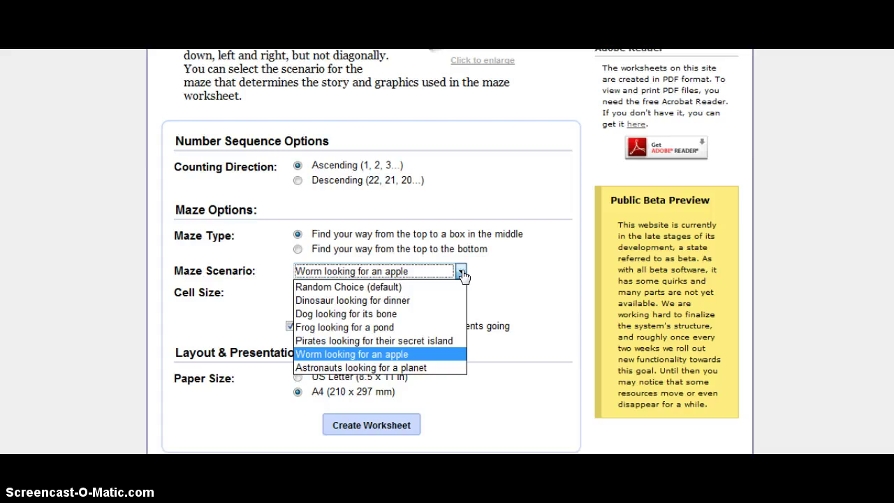
pyautogui.click(348, 325)
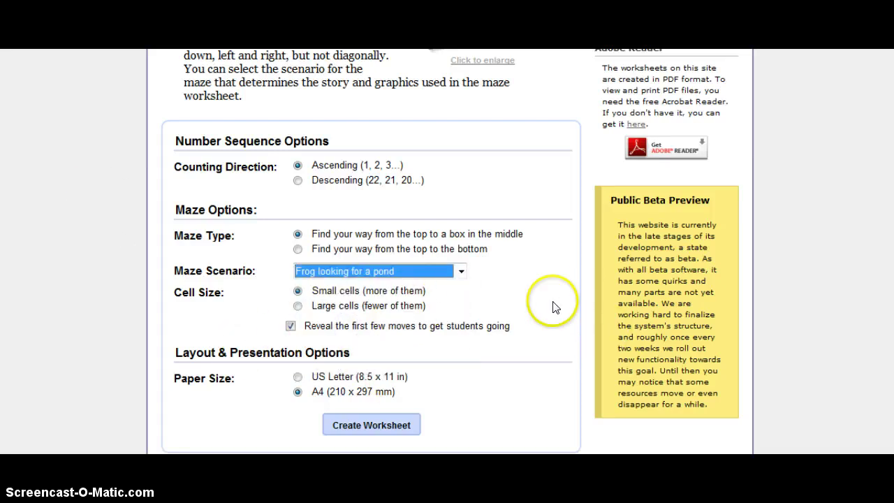
pyautogui.scroll(-1, 553, 320)
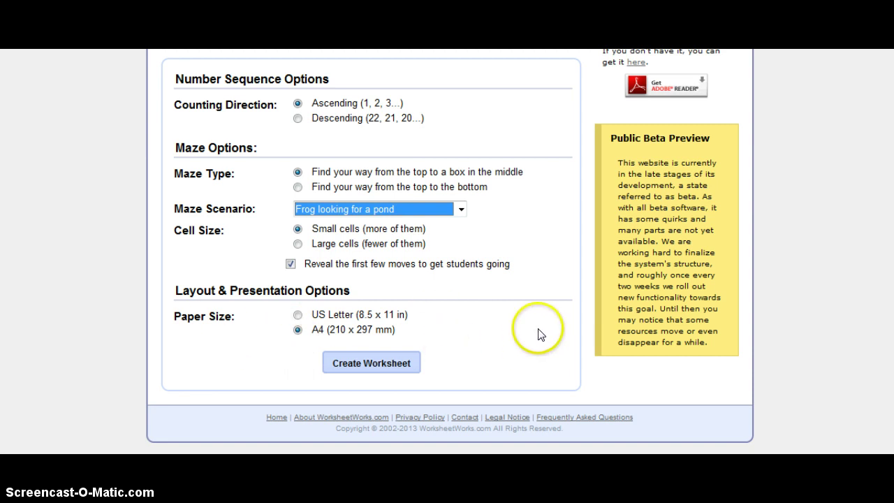
pyautogui.click(378, 364)
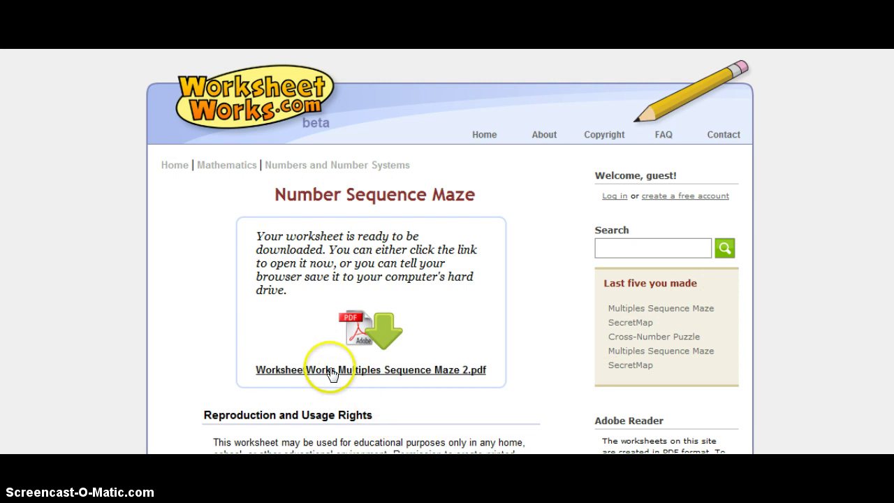
# Step: Open the generated file "WorksheetWorks Multiples Sequence Maze 2.pdf" and reduce its magnification by two levels
pyautogui.click(365, 373)
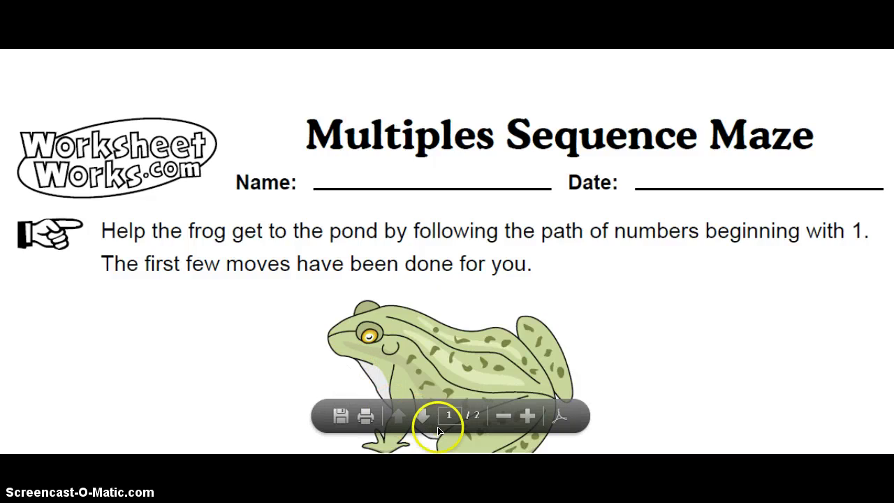
pyautogui.click(505, 414)
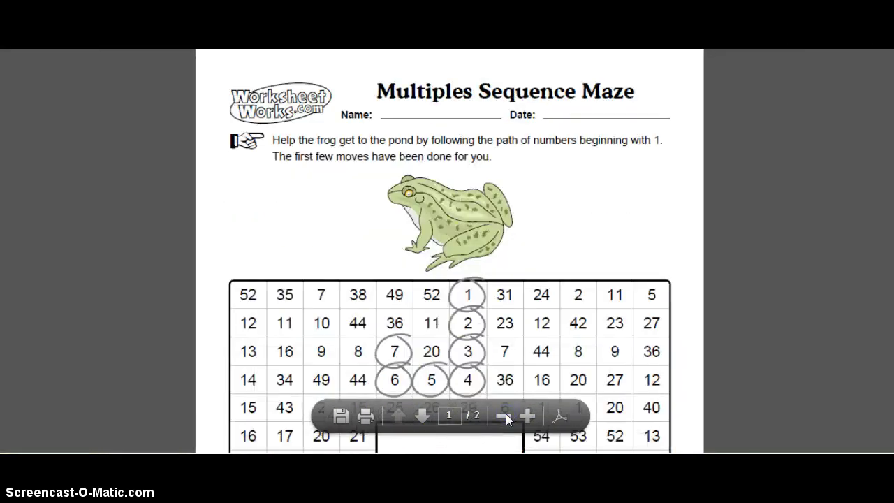
pyautogui.click(505, 416)
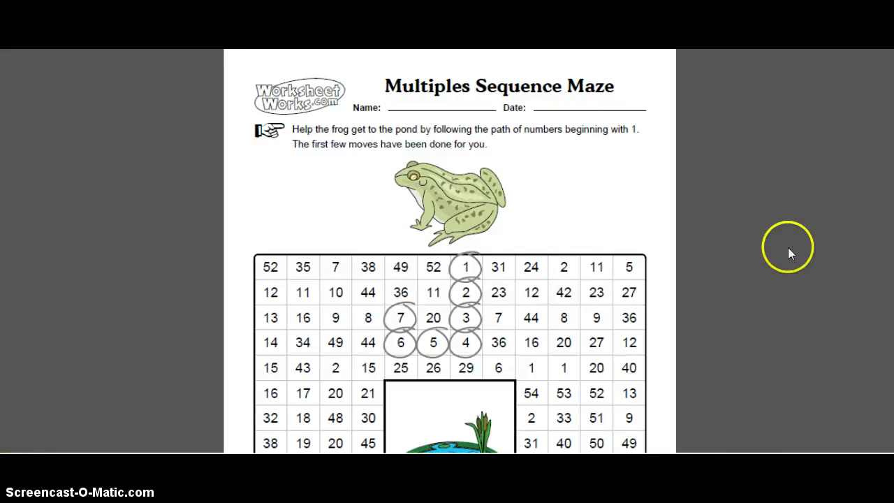
# Step: Examine the frog maze's number grid and the answer key on the second page of the PDF
pyautogui.scroll(-4, 451, 280)
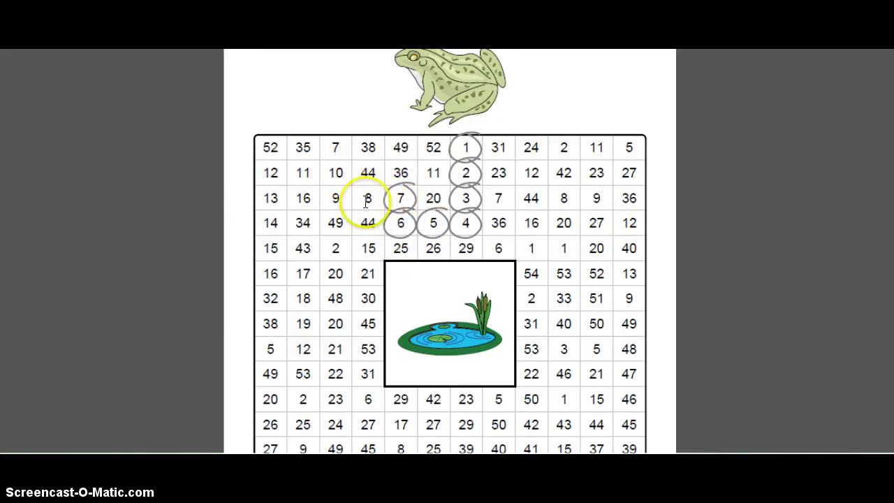
pyautogui.scroll(-10, 450, 251)
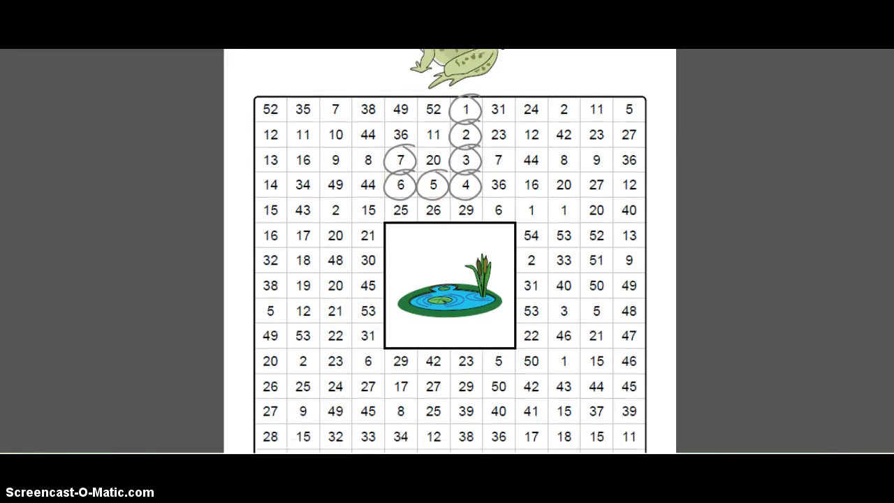
pyautogui.scroll(-5, 449, 251)
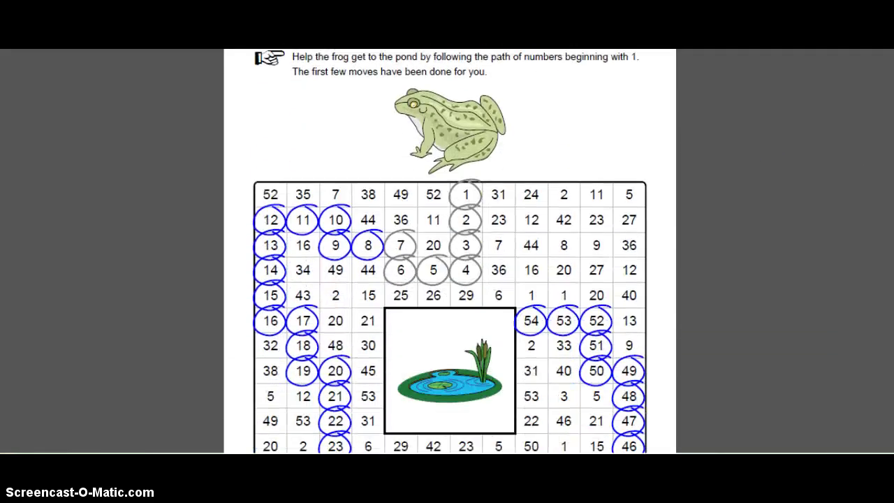
pyautogui.scroll(1, 450, 252)
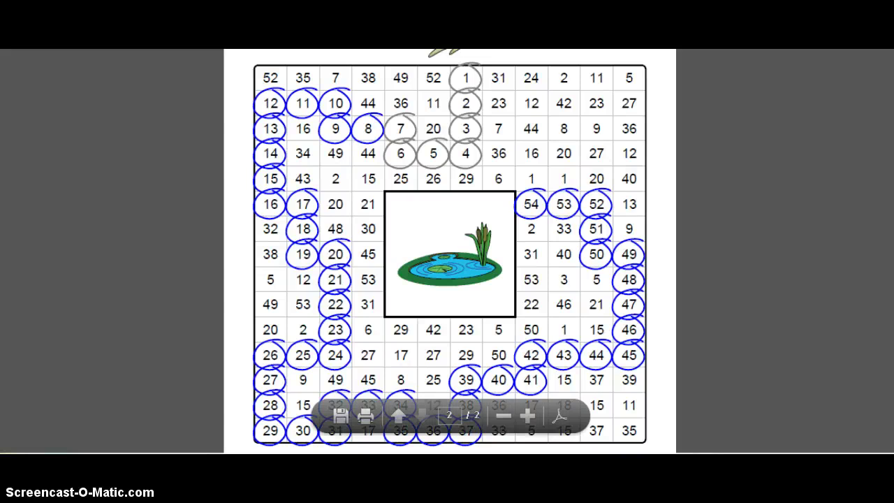
pyautogui.scroll(-1, 449, 247)
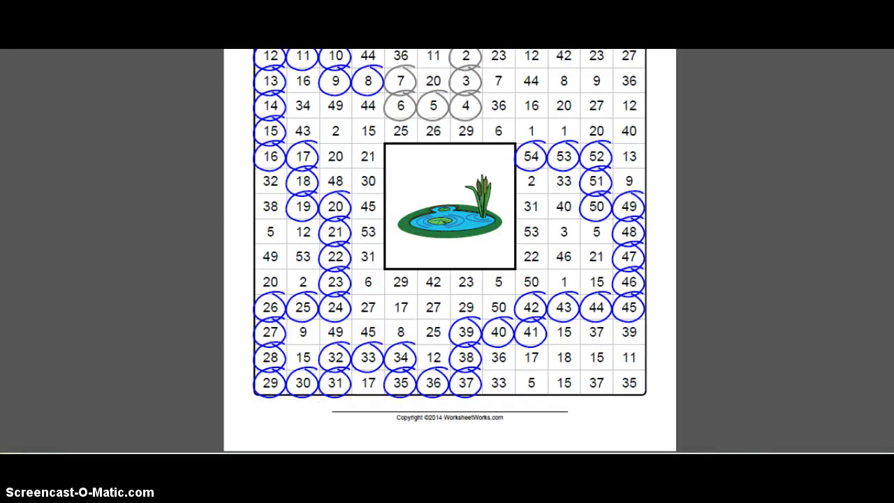
pyautogui.scroll(1, 450, 247)
pyautogui.scroll(5, 449, 251)
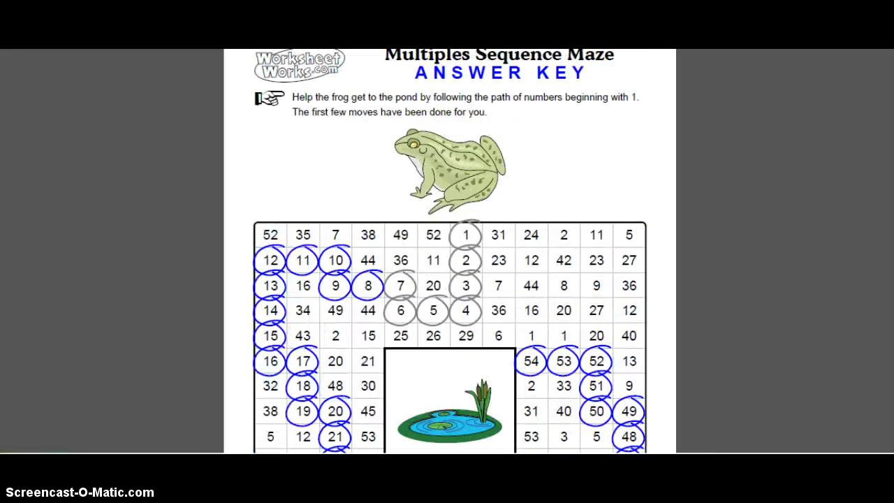
pyautogui.scroll(13, 450, 251)
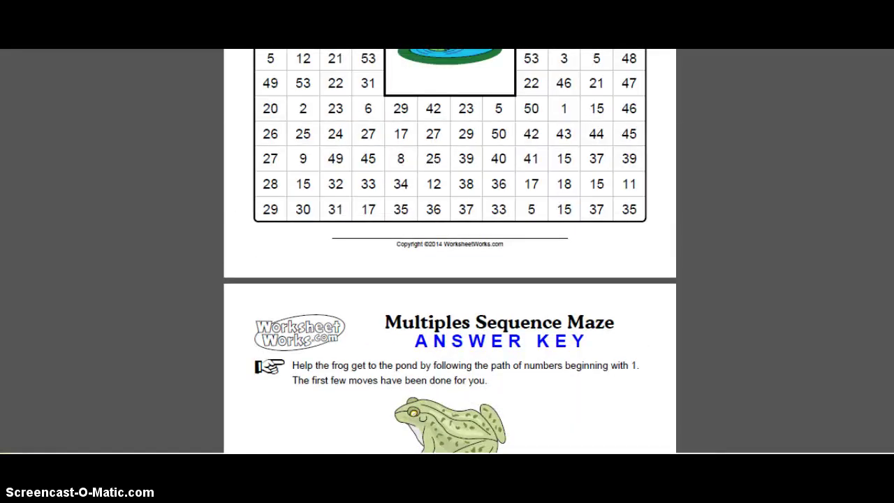
pyautogui.scroll(4, 450, 251)
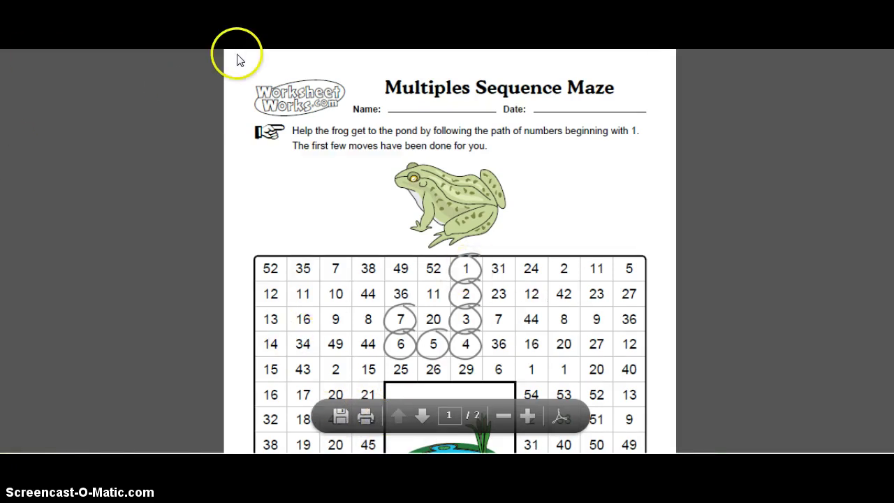
# Step: Go back from the worksheet PDF to the site's home page with the subject categories
pyautogui.hotkey('alt', 'Left')
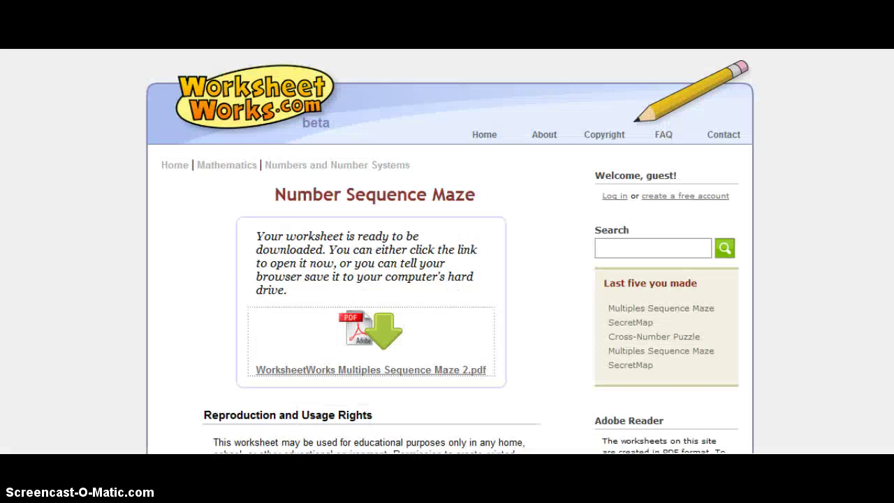
pyautogui.scroll(-10, 447, 251)
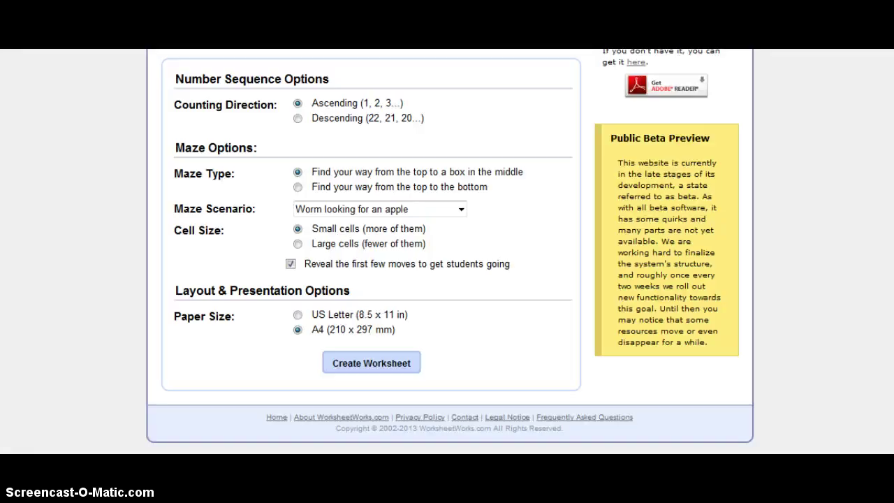
pyautogui.hotkey('alt', 'Left')
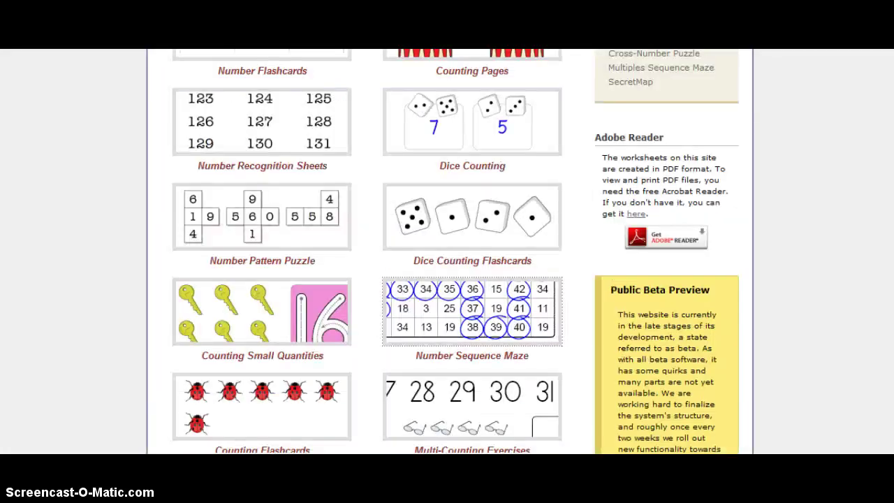
pyautogui.hotkey('alt', 'Left')
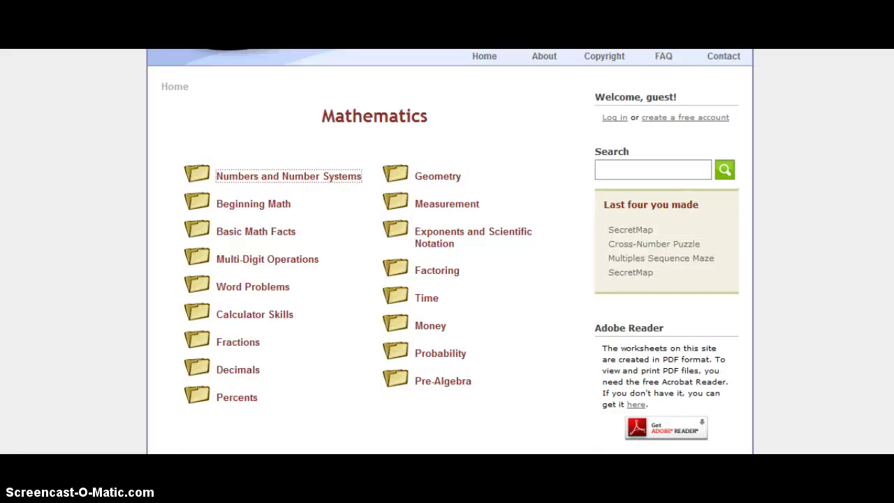
pyautogui.hotkey('alt', 'Left')
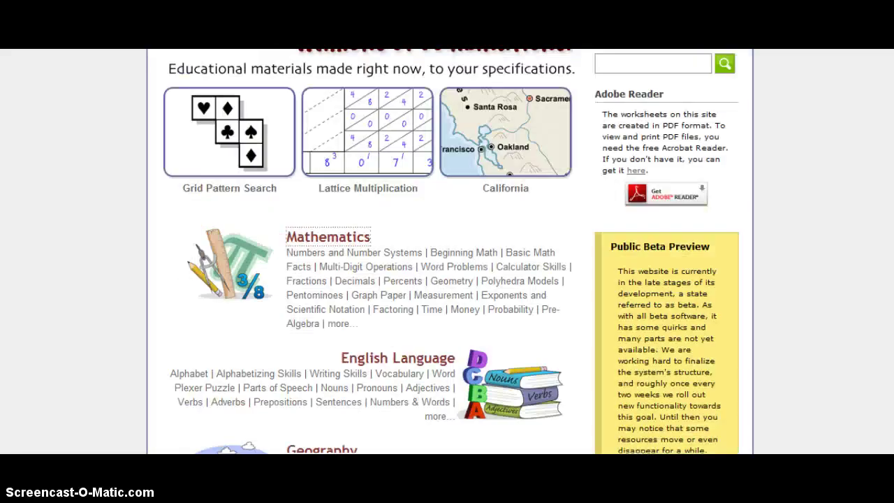
# Step: Open the Puzzles category from the home page
pyautogui.click(312, 229)
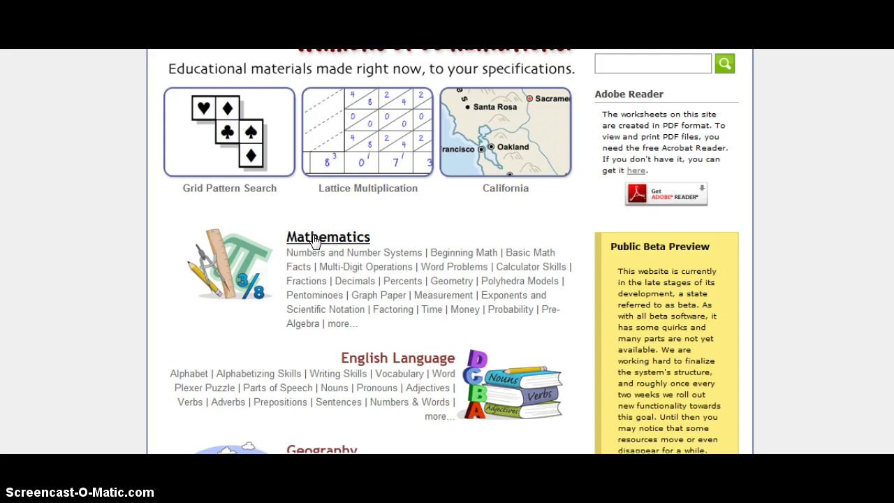
pyautogui.click(313, 241)
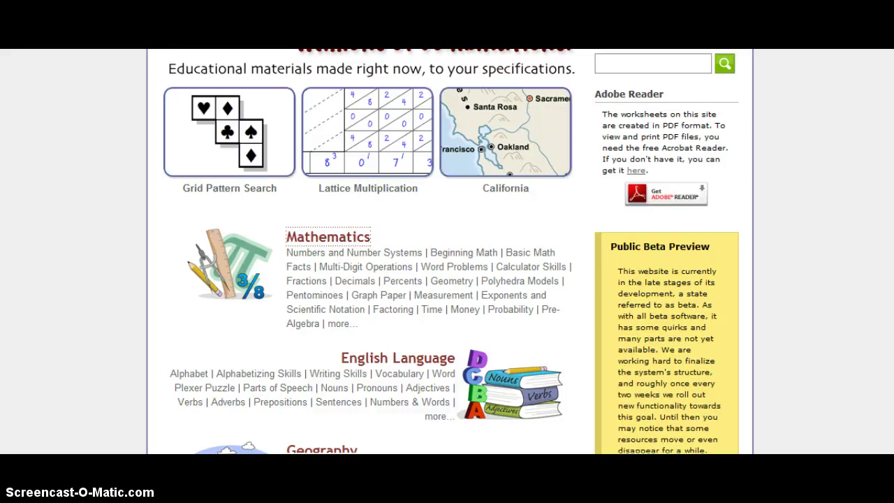
pyautogui.scroll(-4, 726, 336)
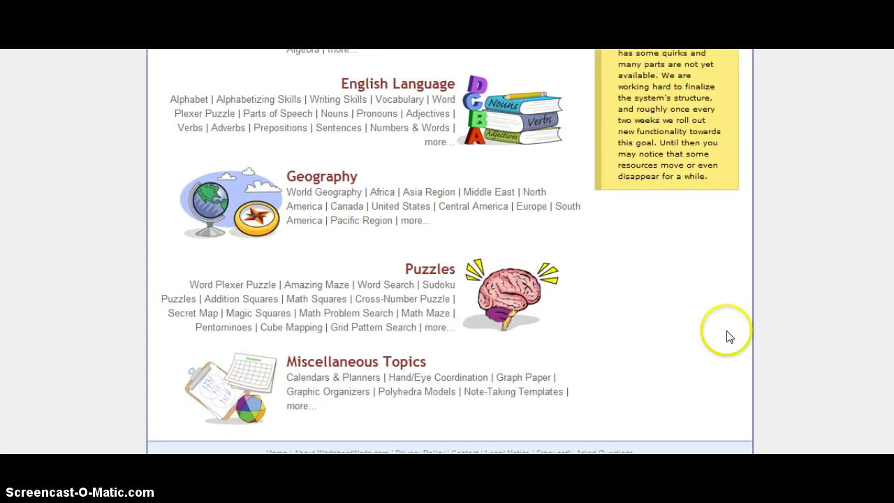
pyautogui.click(431, 270)
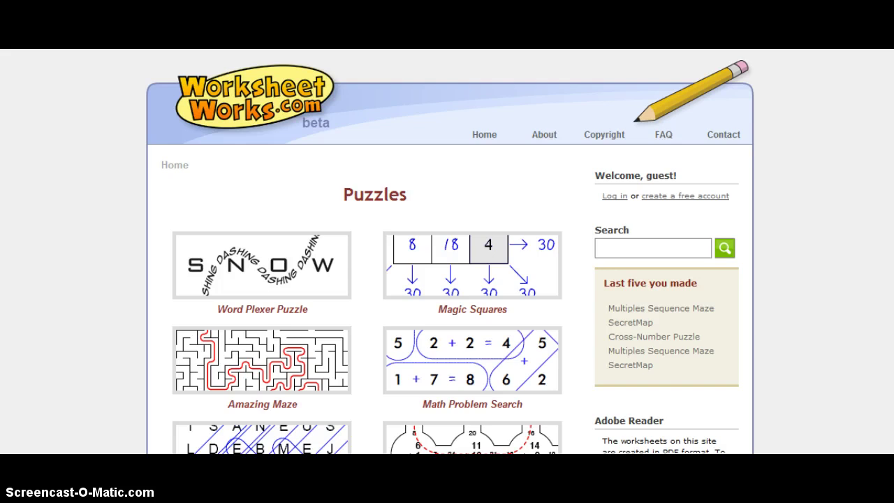
# Step: Find the Cross-Number Puzzle among the puzzle worksheets and open its page
pyautogui.scroll(-3, 446, 252)
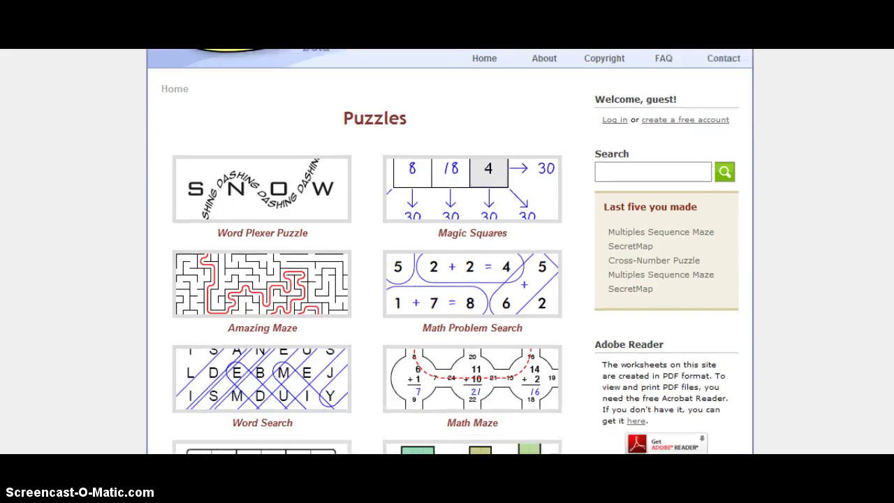
pyautogui.scroll(-4, 447, 251)
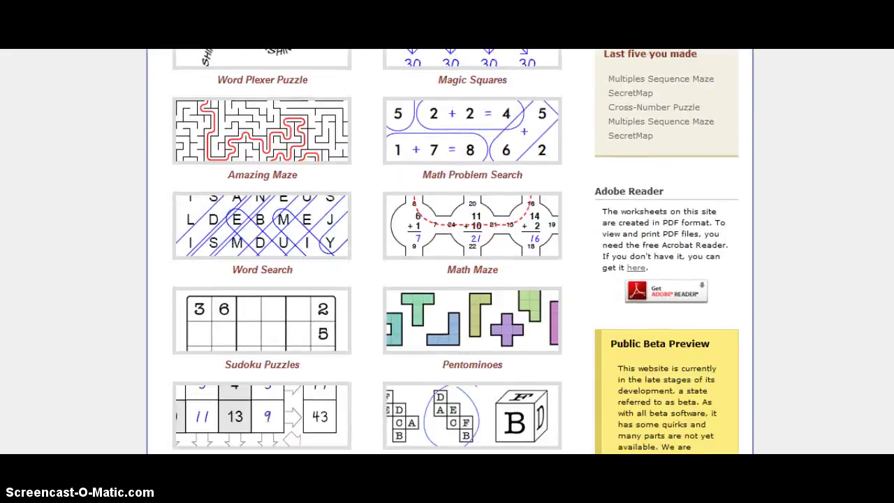
pyautogui.scroll(-5, 447, 251)
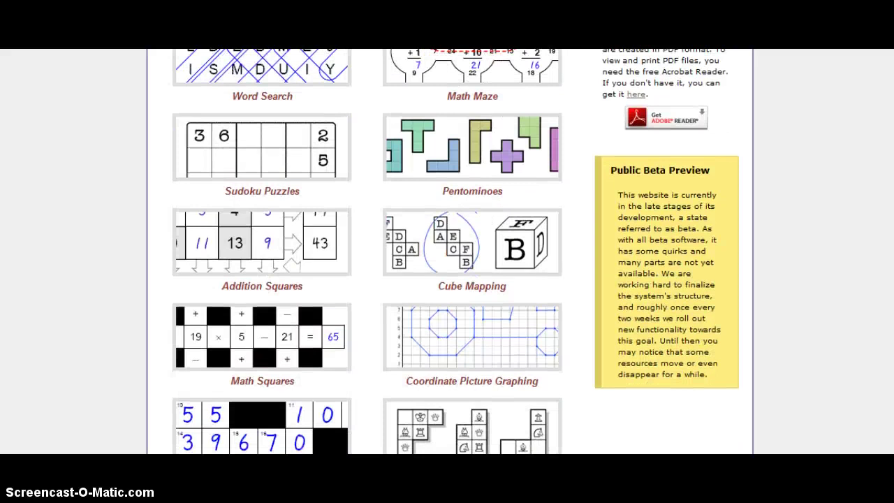
pyautogui.scroll(-5, 447, 251)
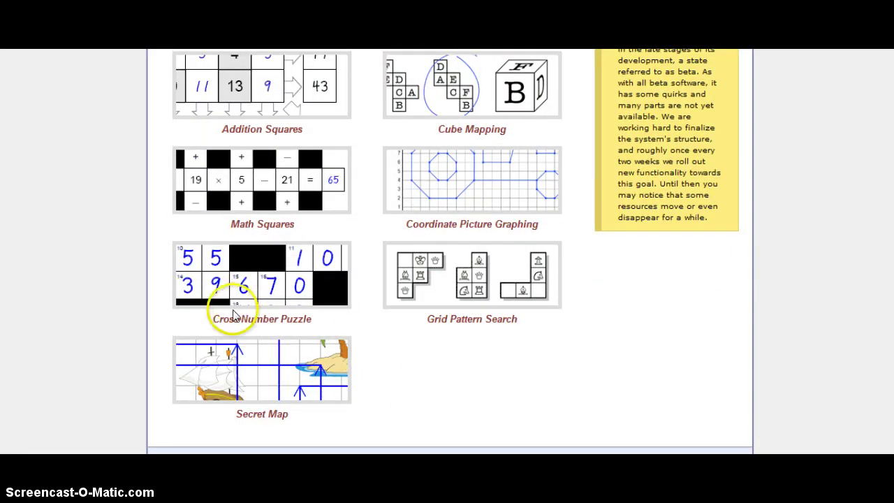
pyautogui.click(272, 280)
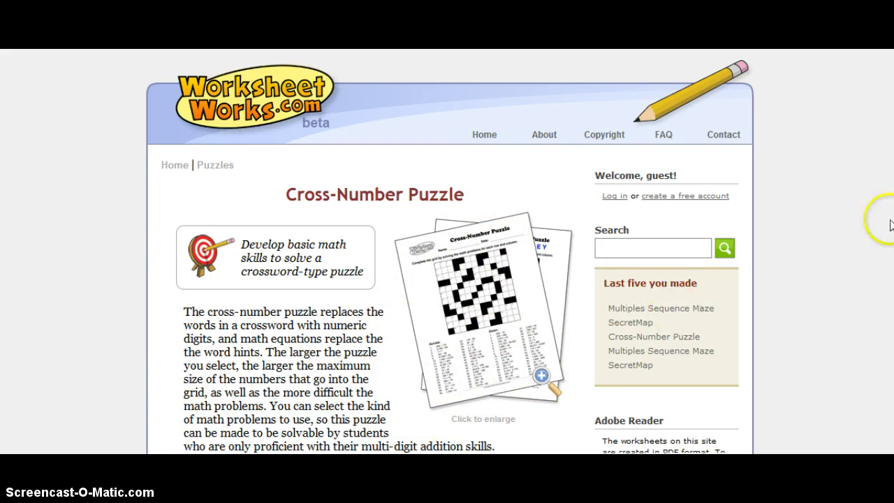
# Step: Review the available puzzle sizes, keep 10x10 with addition and subtraction problems on A4 paper, and create the cross-number worksheet
pyautogui.scroll(-5, 446, 279)
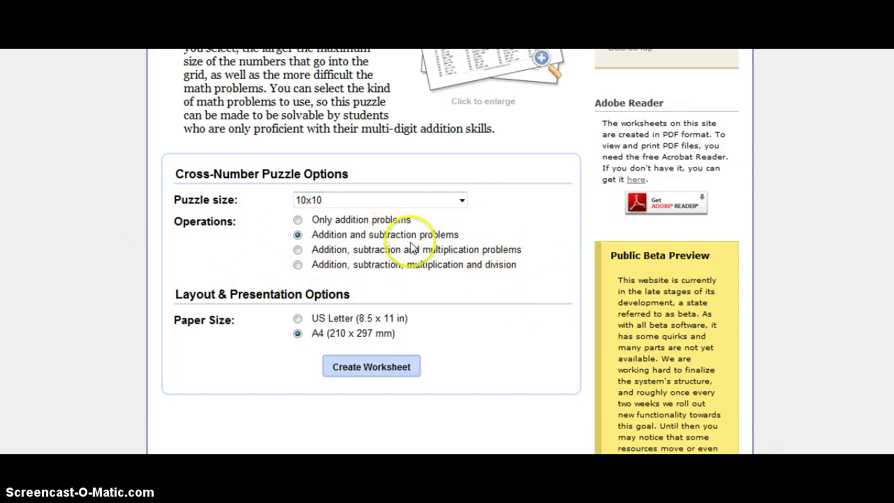
pyautogui.click(461, 201)
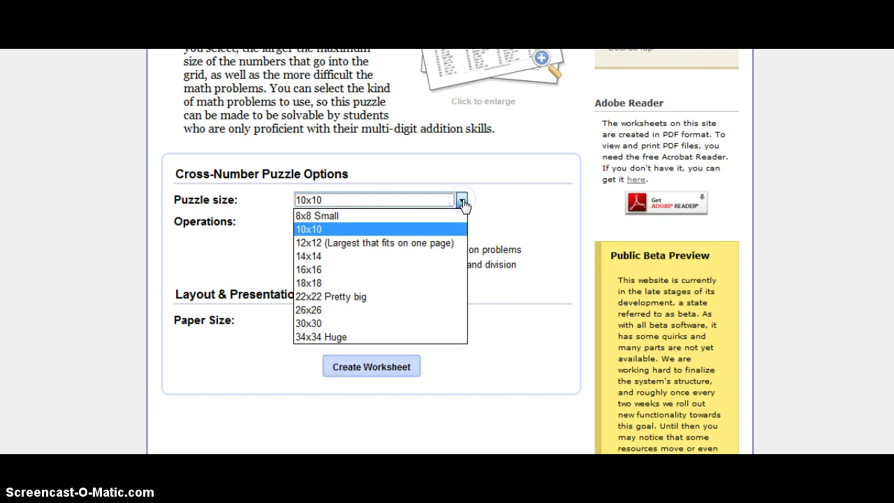
pyautogui.click(461, 201)
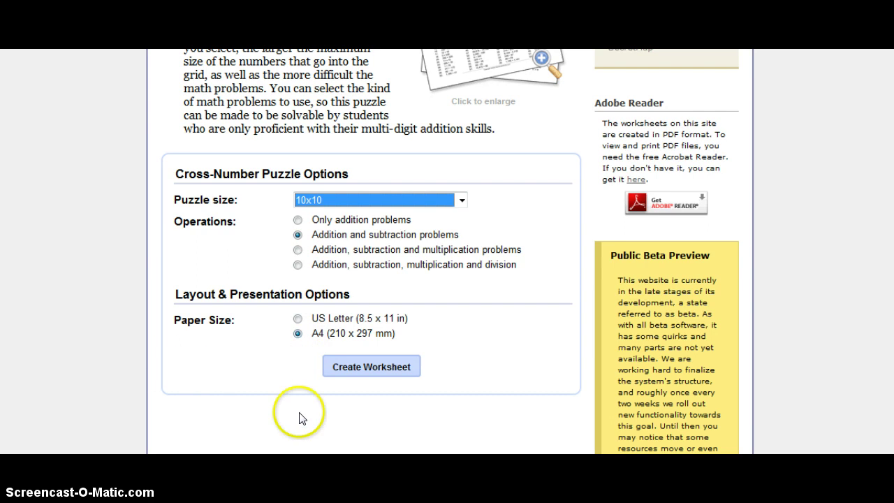
pyautogui.click(383, 368)
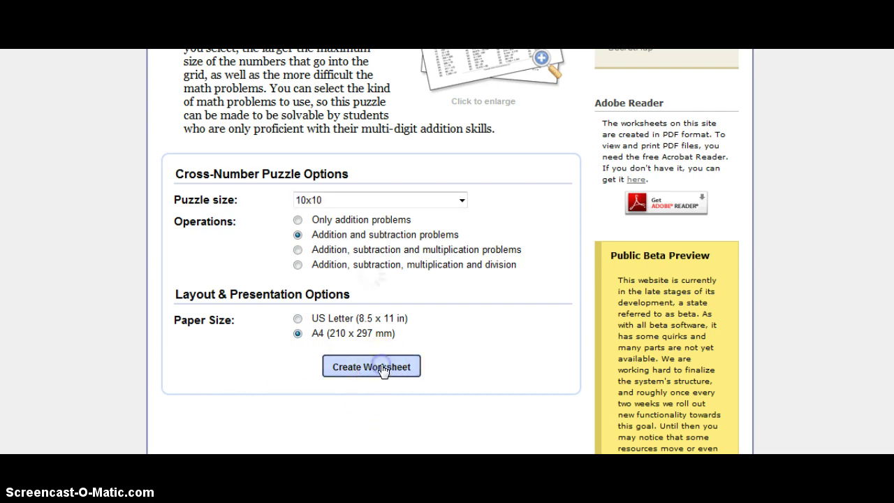